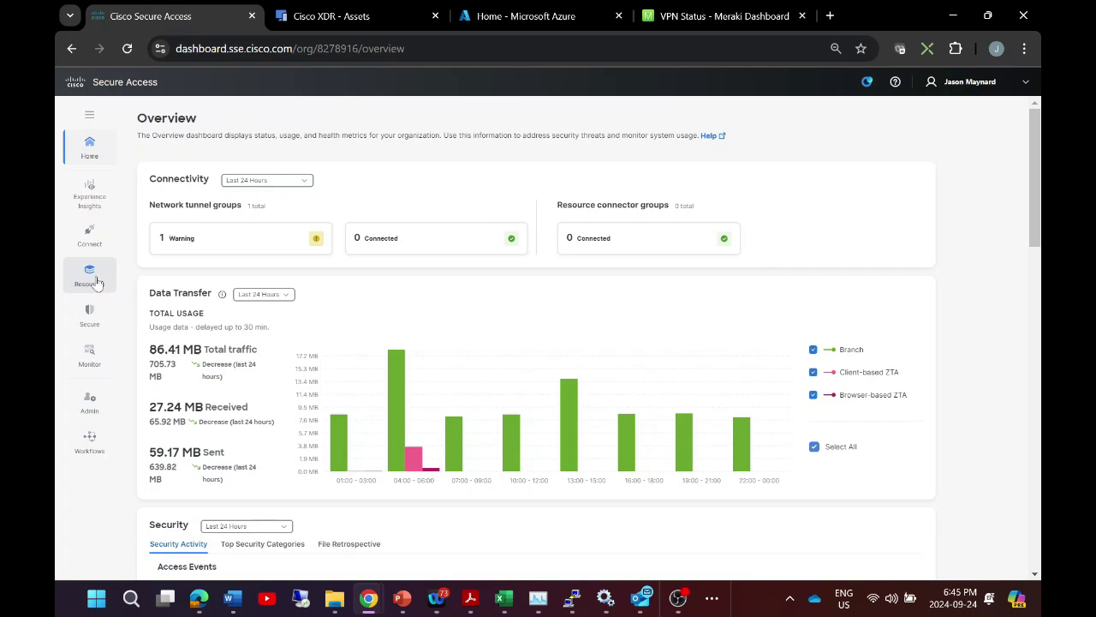
Review the EveNG-SSH private resource's address, protocol, port, connection methods and decryption settings, leaving it without saving.
{"action": "left_click", "coordinate": [94, 281]}
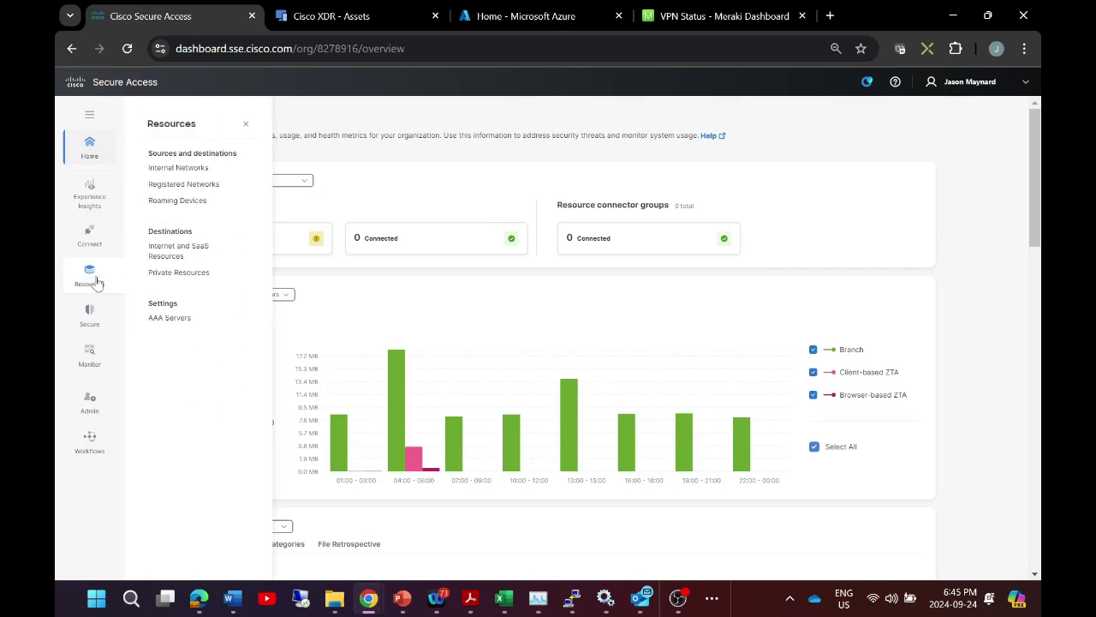
{"action": "left_click", "coordinate": [172, 274]}
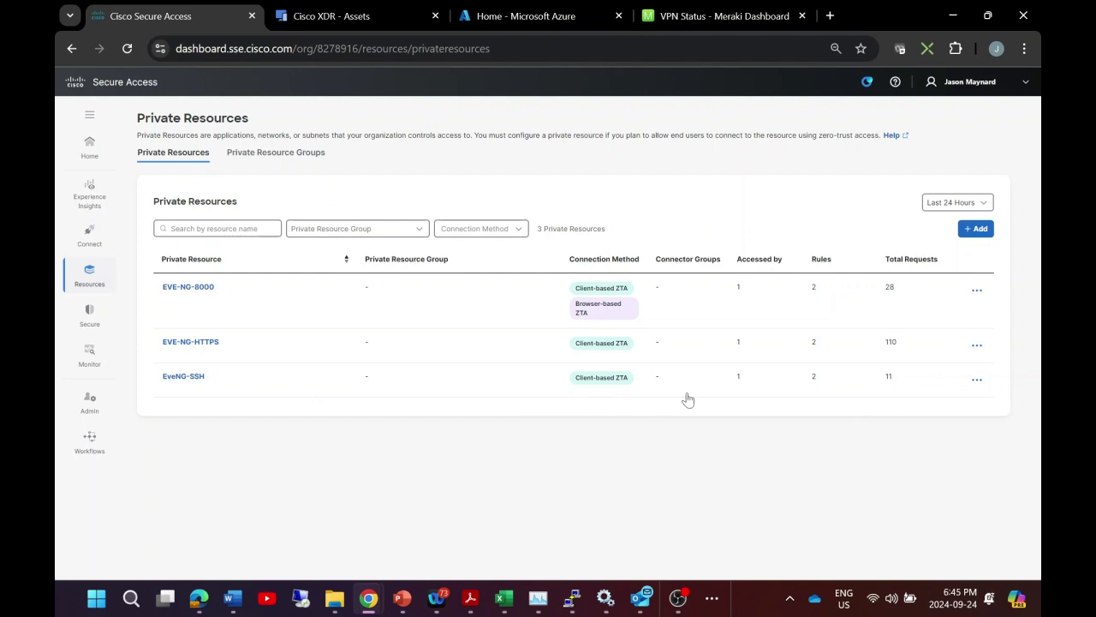
{"action": "left_click", "coordinate": [976, 379]}
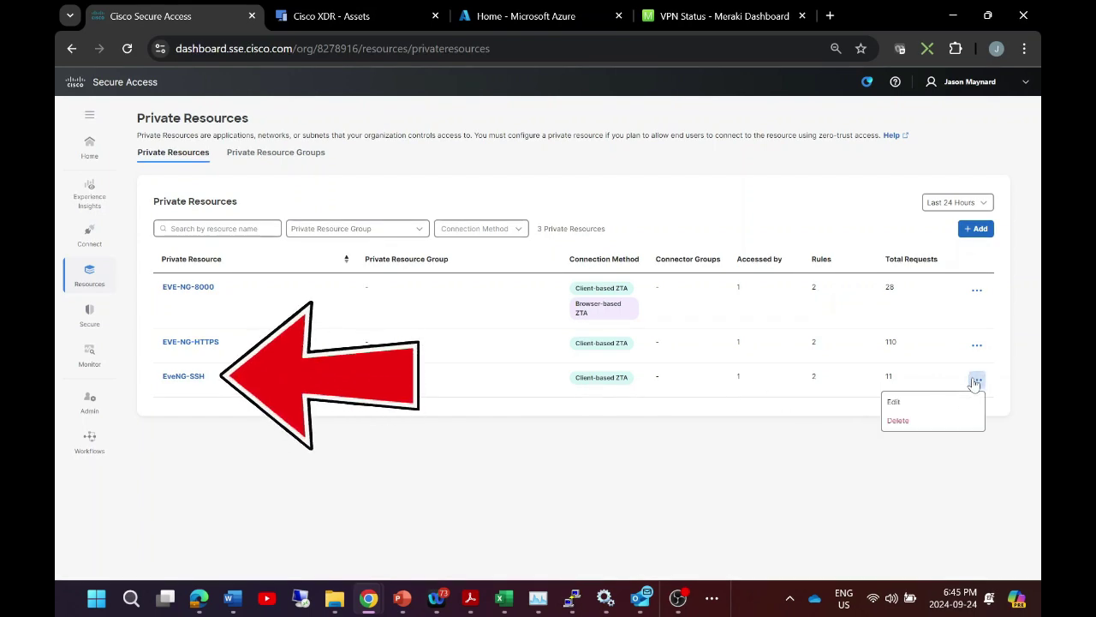
{"action": "left_click", "coordinate": [893, 400]}
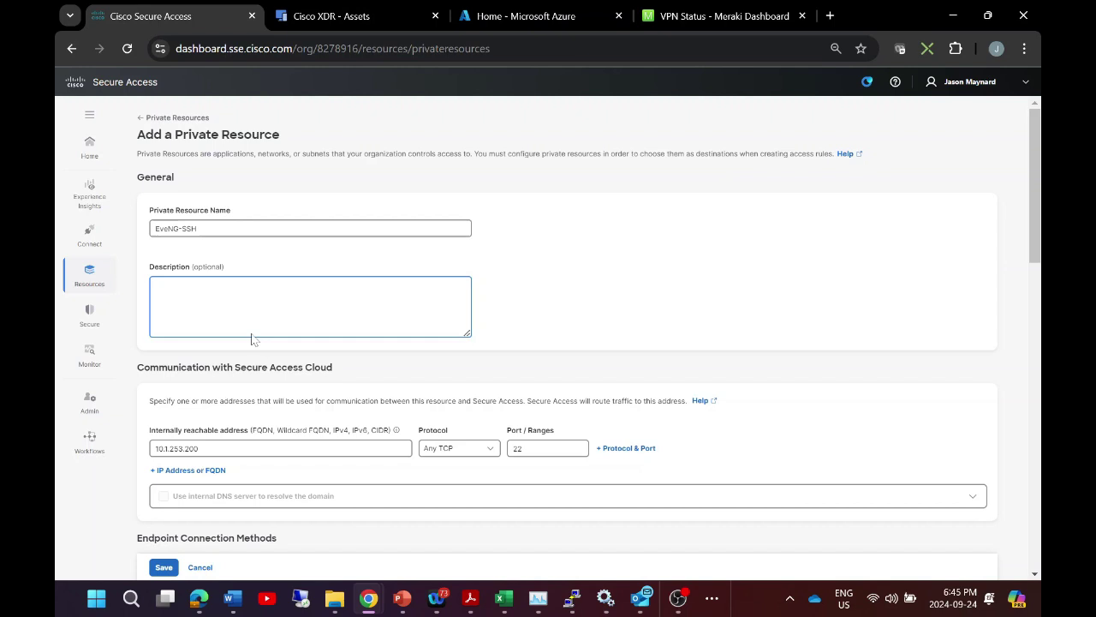
{"action": "scroll", "coordinate": [251, 339], "scroll_direction": "down", "scroll_amount": 2}
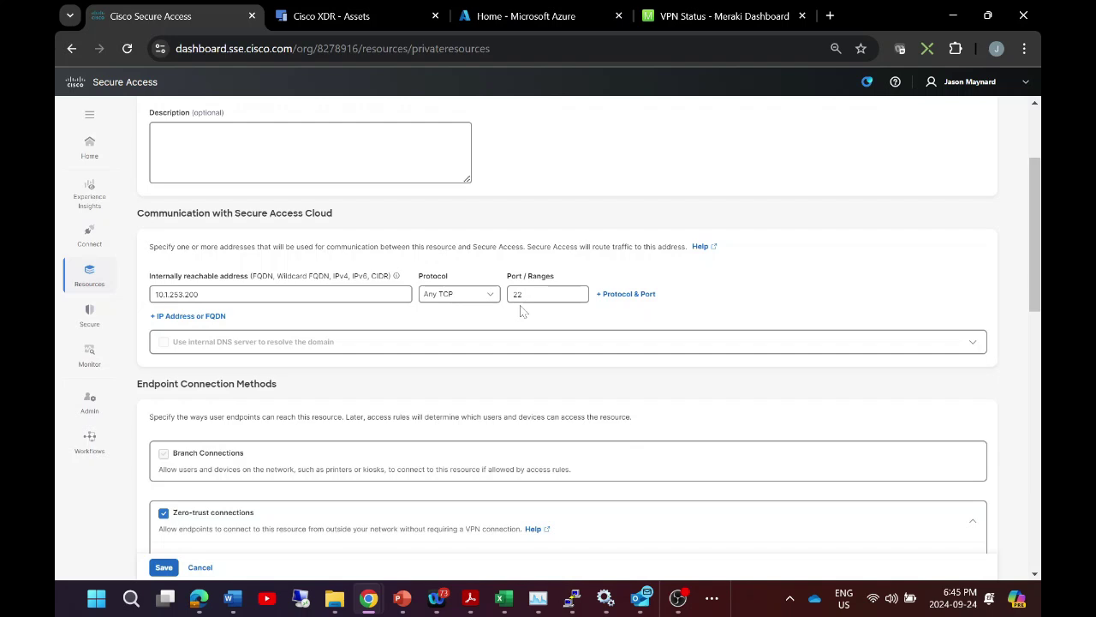
{"action": "scroll", "coordinate": [522, 313], "scroll_direction": "down", "scroll_amount": 2}
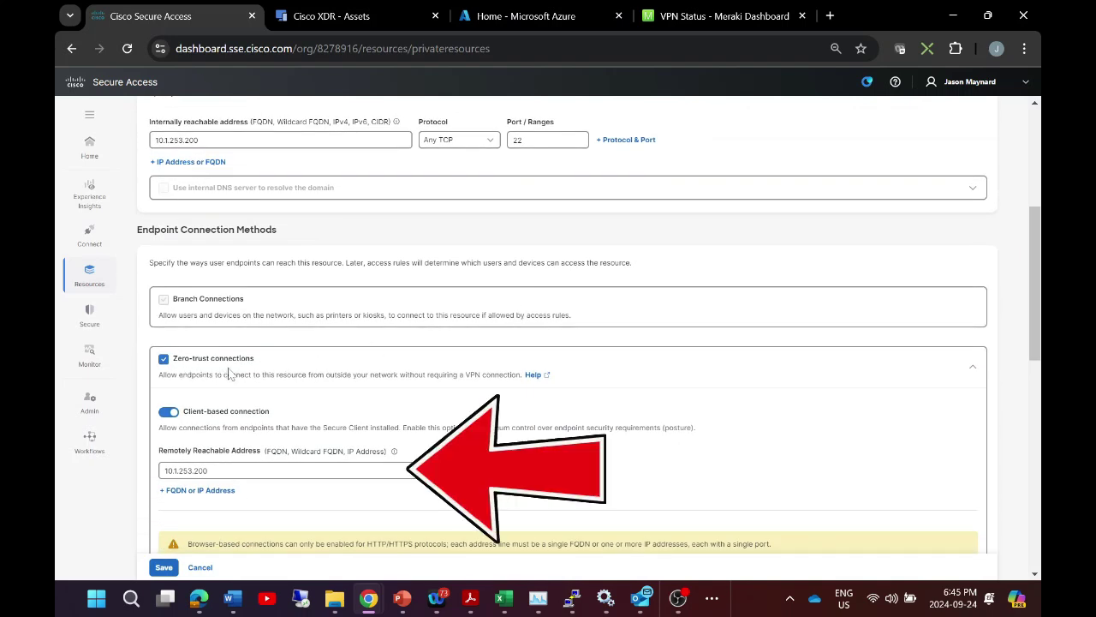
{"action": "scroll", "coordinate": [221, 428], "scroll_direction": "down", "scroll_amount": 1}
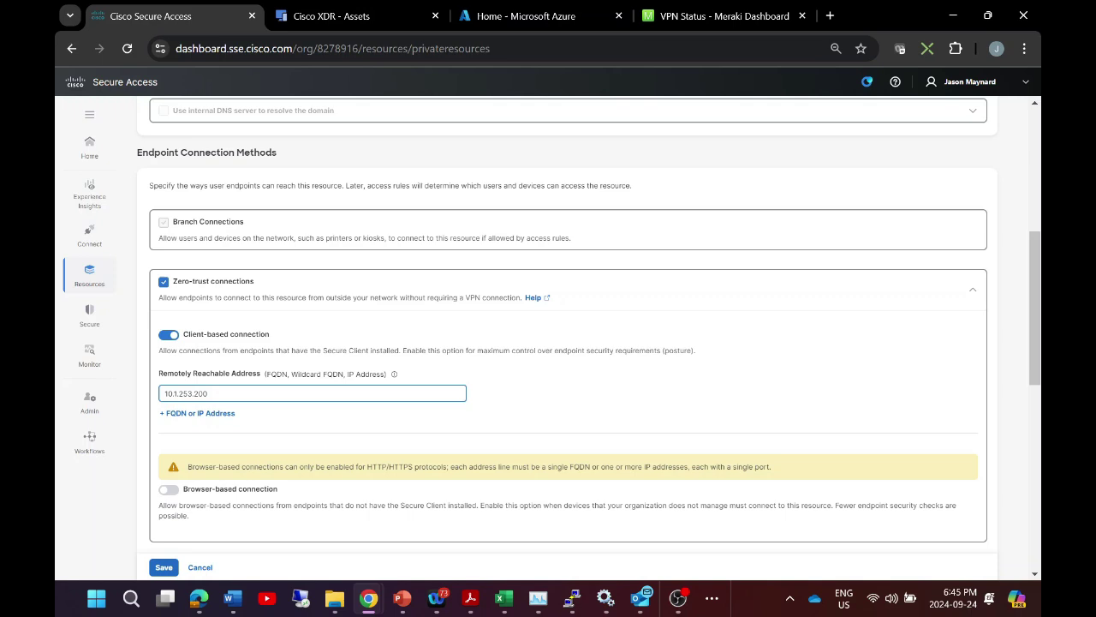
{"action": "scroll", "coordinate": [319, 424], "scroll_direction": "down", "scroll_amount": 1}
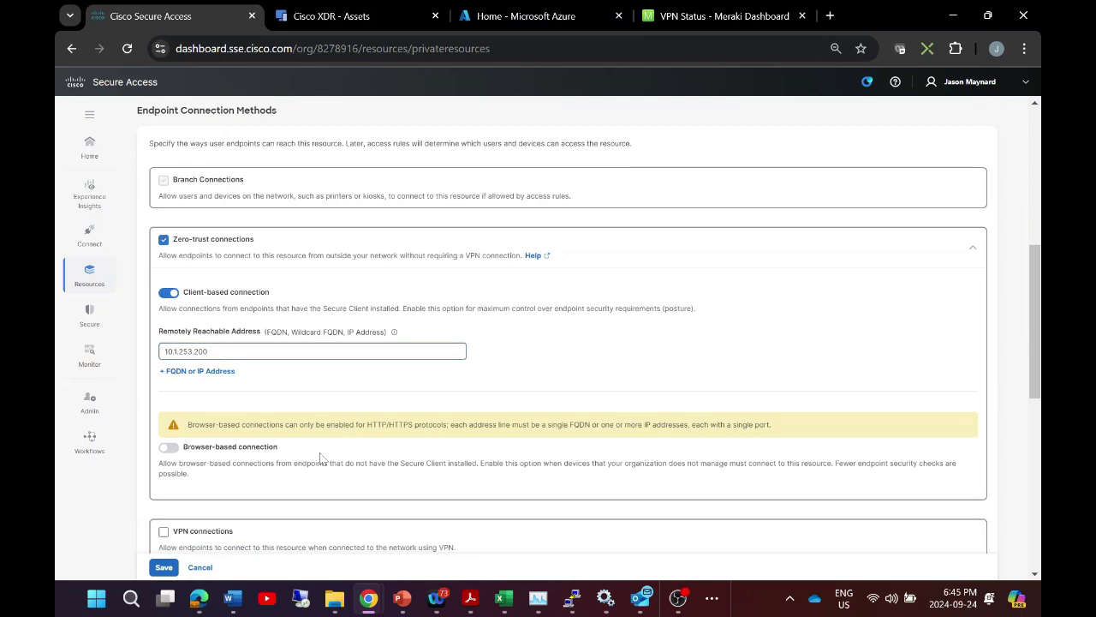
{"action": "scroll", "coordinate": [253, 511], "scroll_direction": "down", "scroll_amount": 3}
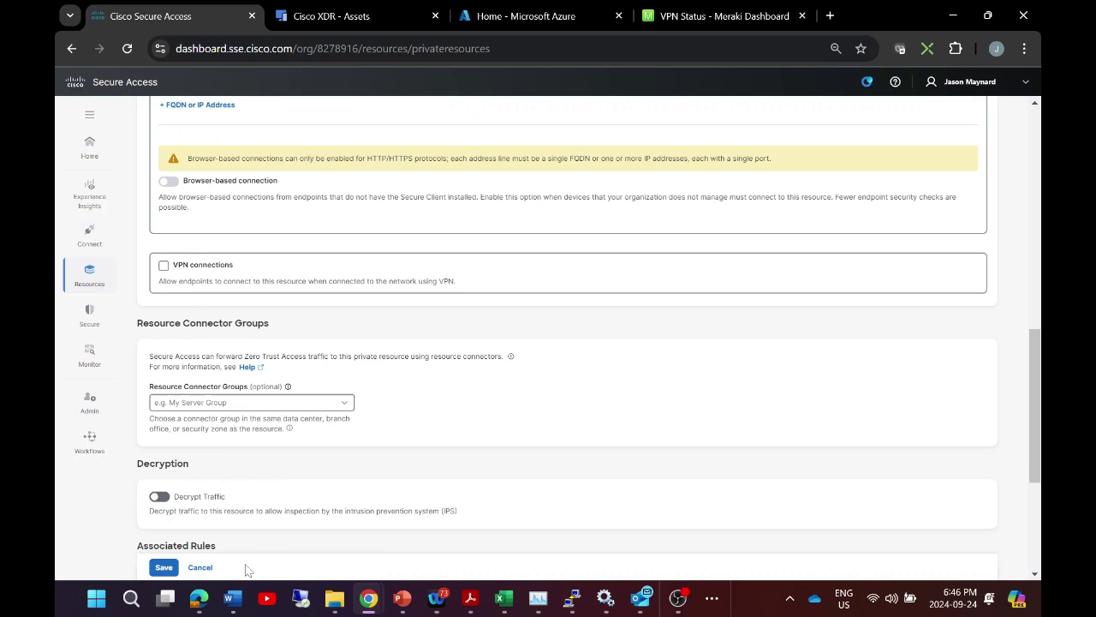
{"action": "left_click", "coordinate": [208, 570]}
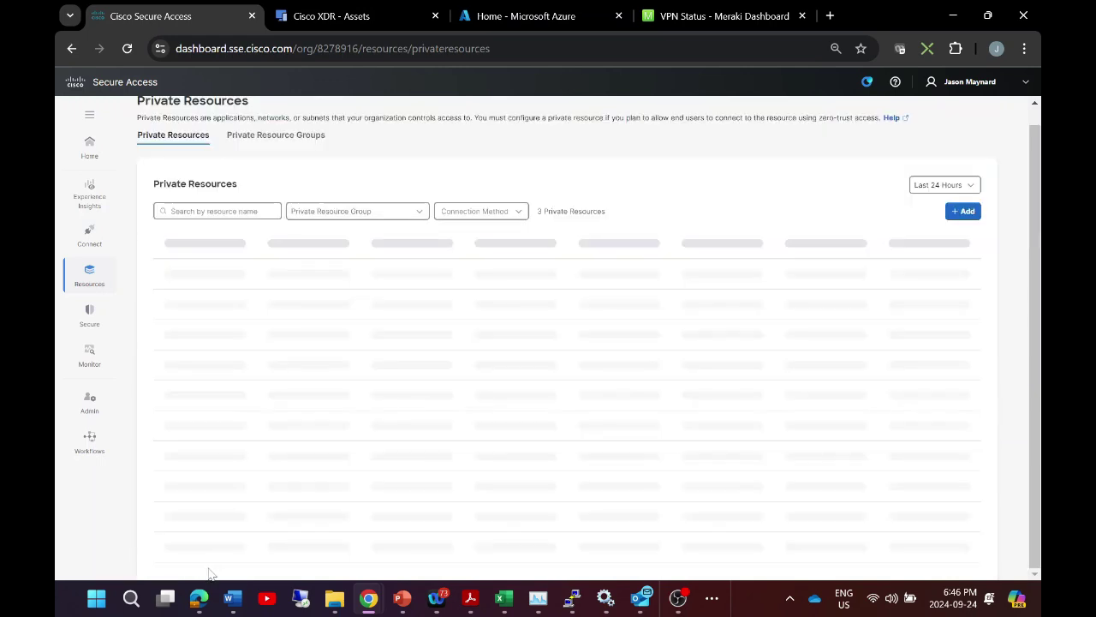
Review the EVE-NG-HTTPS private resource's port and zero-trust connection settings, leaving it without saving.
{"action": "left_click", "coordinate": [196, 344]}
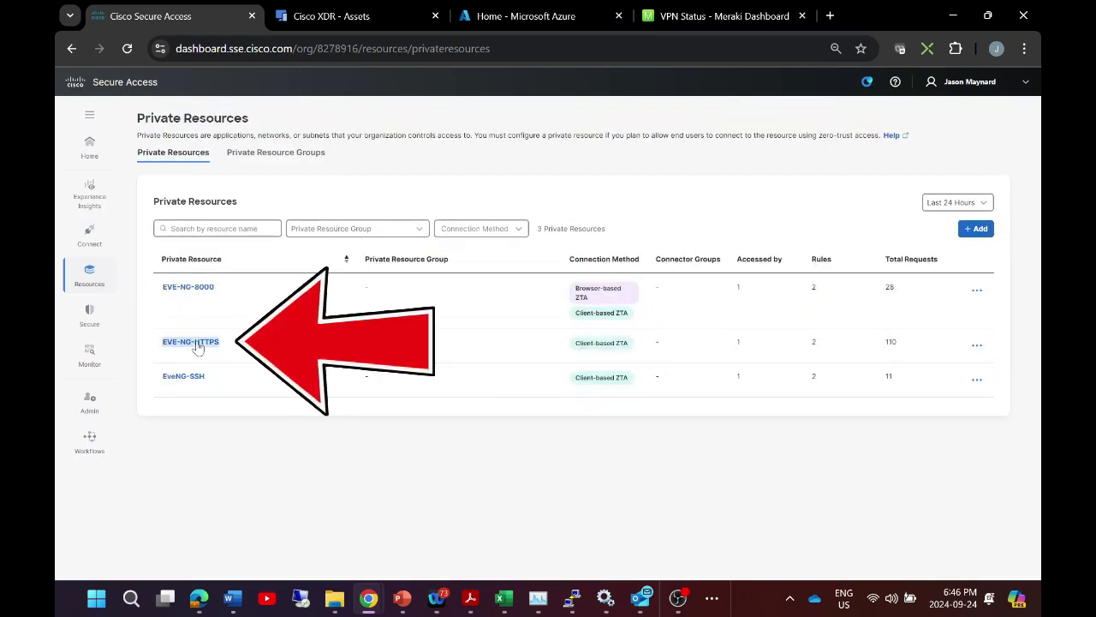
{"action": "left_click", "coordinate": [977, 345]}
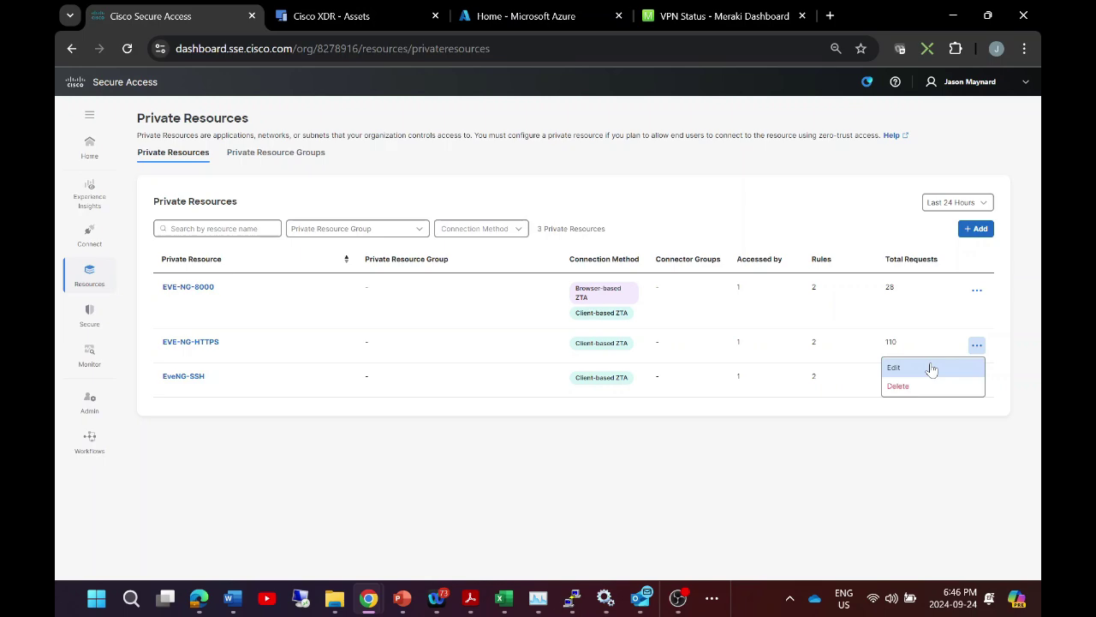
{"action": "left_click", "coordinate": [932, 368]}
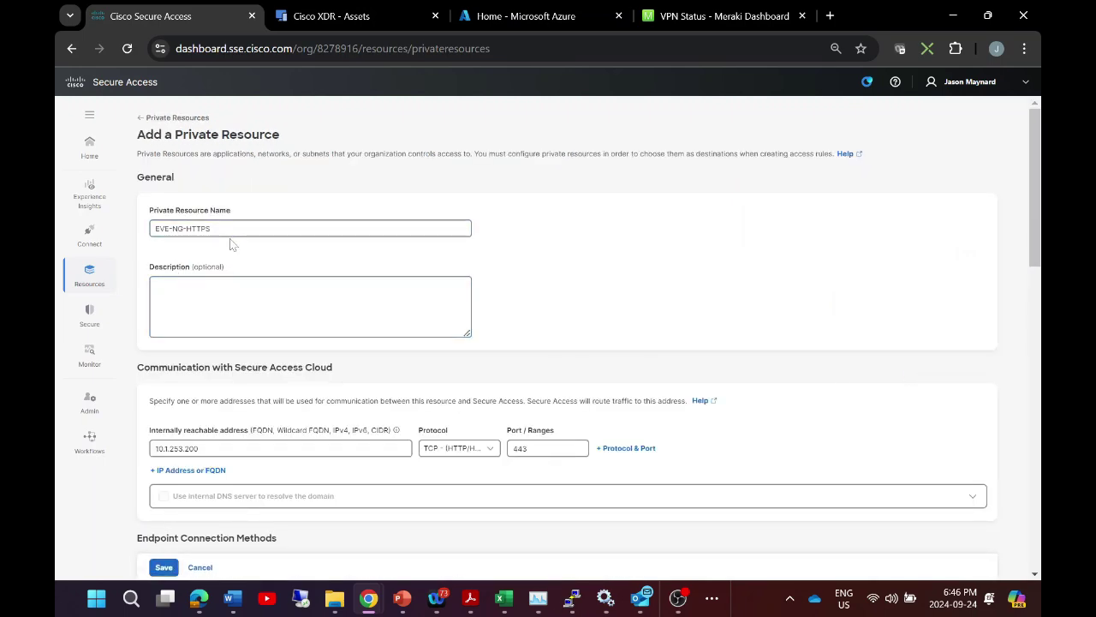
{"action": "scroll", "coordinate": [230, 245], "scroll_direction": "down", "scroll_amount": 5}
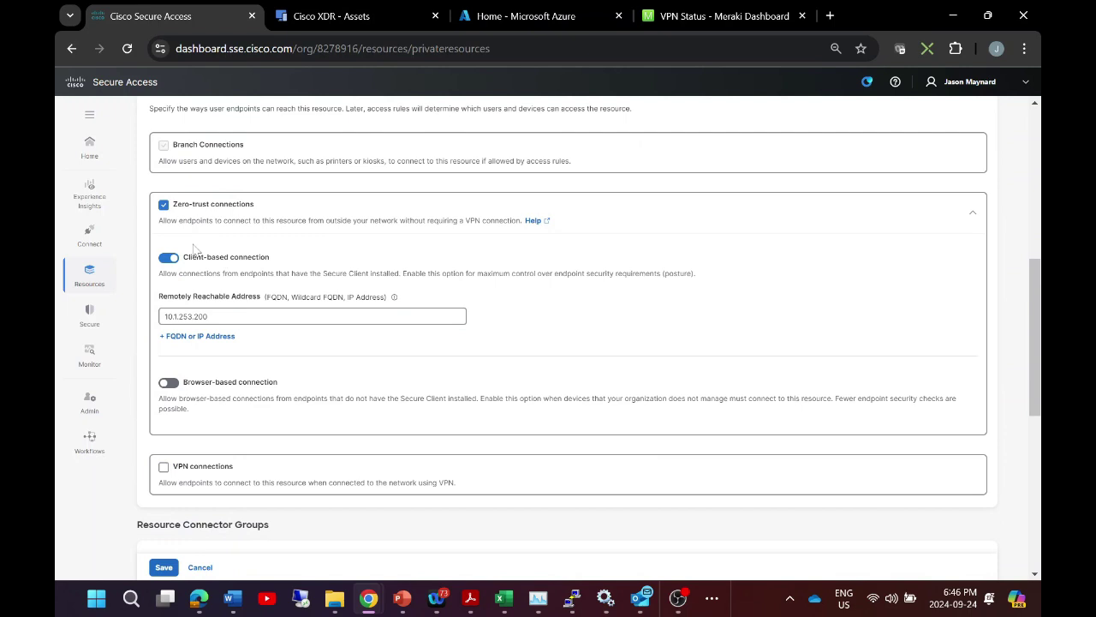
{"action": "left_click", "coordinate": [224, 316]}
{"action": "scroll", "coordinate": [295, 477], "scroll_direction": "down", "scroll_amount": 1}
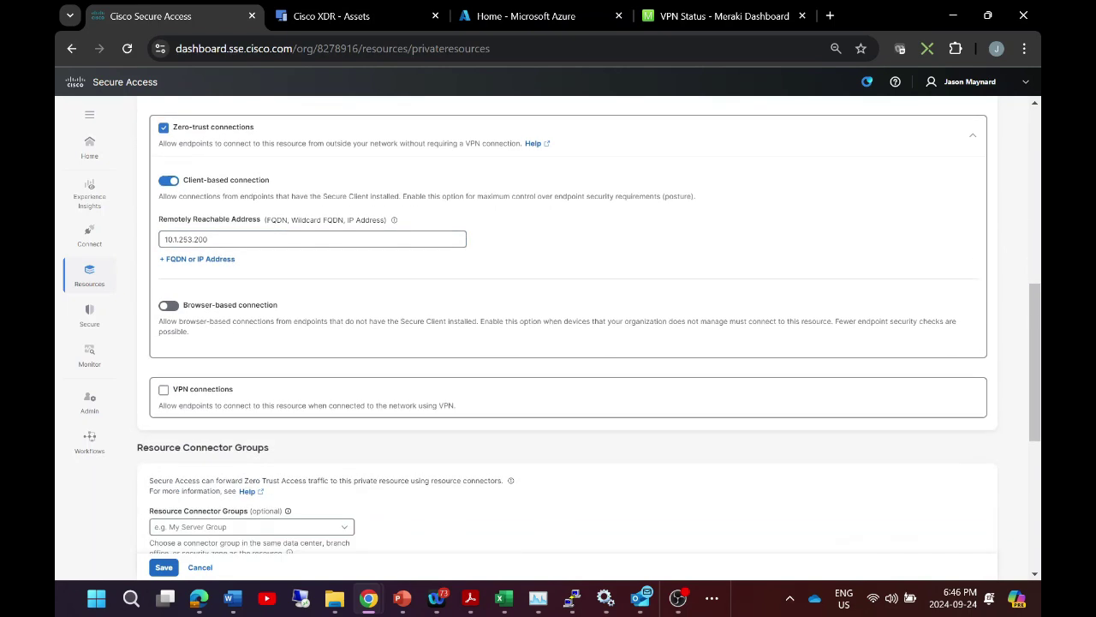
{"action": "left_click", "coordinate": [202, 568]}
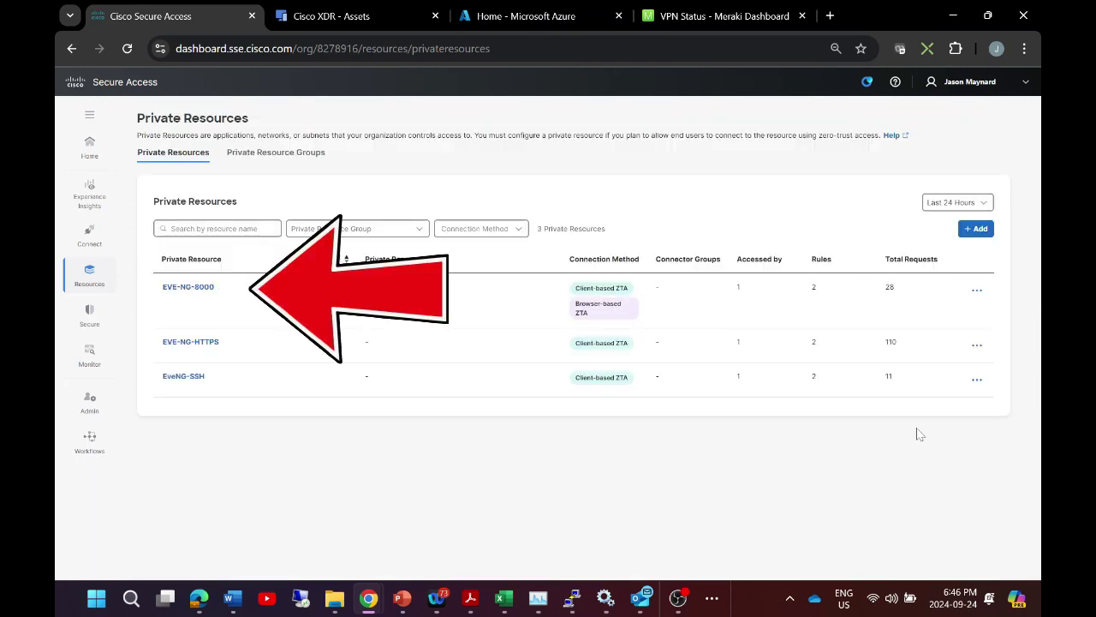
Review the EVE-NG-8000 private resource's port, client-based and browser-based connection settings and associated rules, leaving it without saving.
{"action": "left_click", "coordinate": [976, 291]}
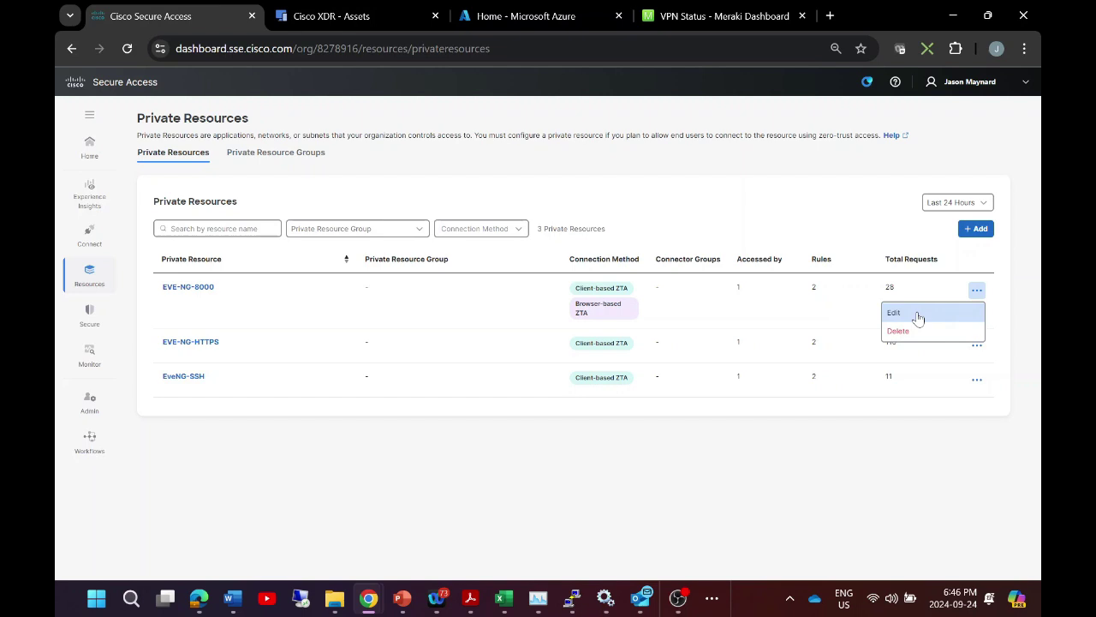
{"action": "left_click", "coordinate": [920, 312]}
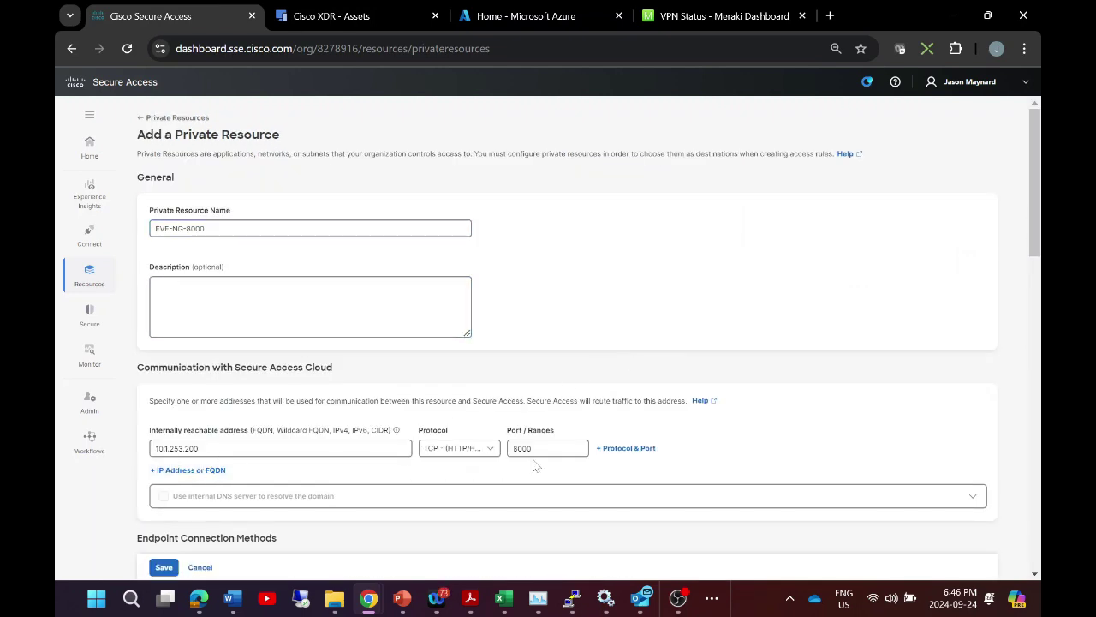
{"action": "scroll", "coordinate": [532, 465], "scroll_direction": "down", "scroll_amount": 5}
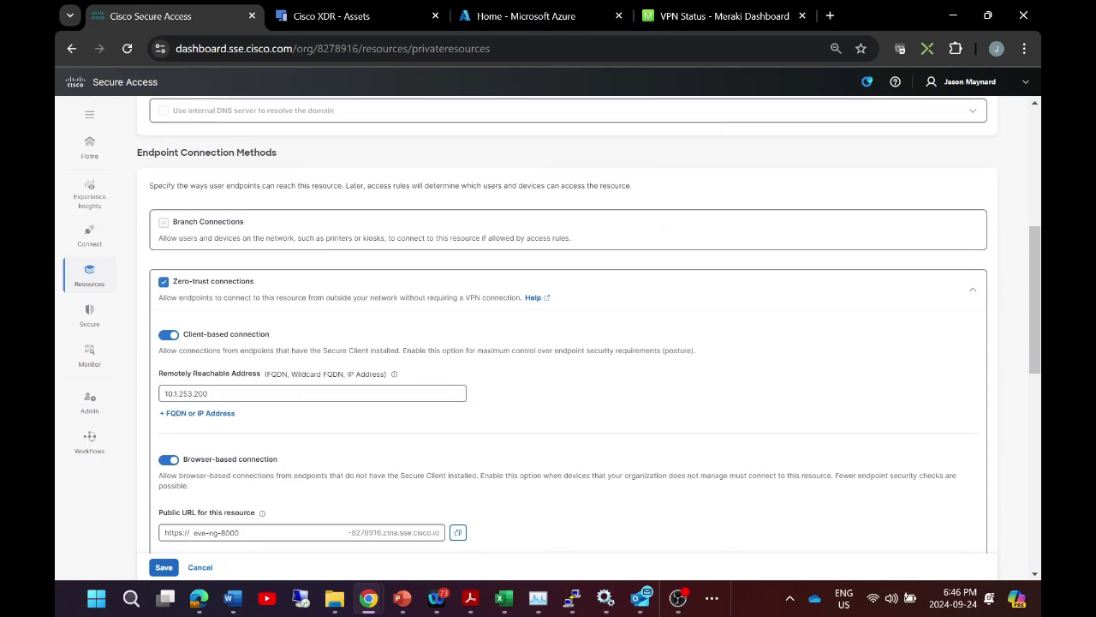
{"action": "left_click", "coordinate": [221, 393]}
{"action": "scroll", "coordinate": [221, 418], "scroll_direction": "down", "scroll_amount": 2}
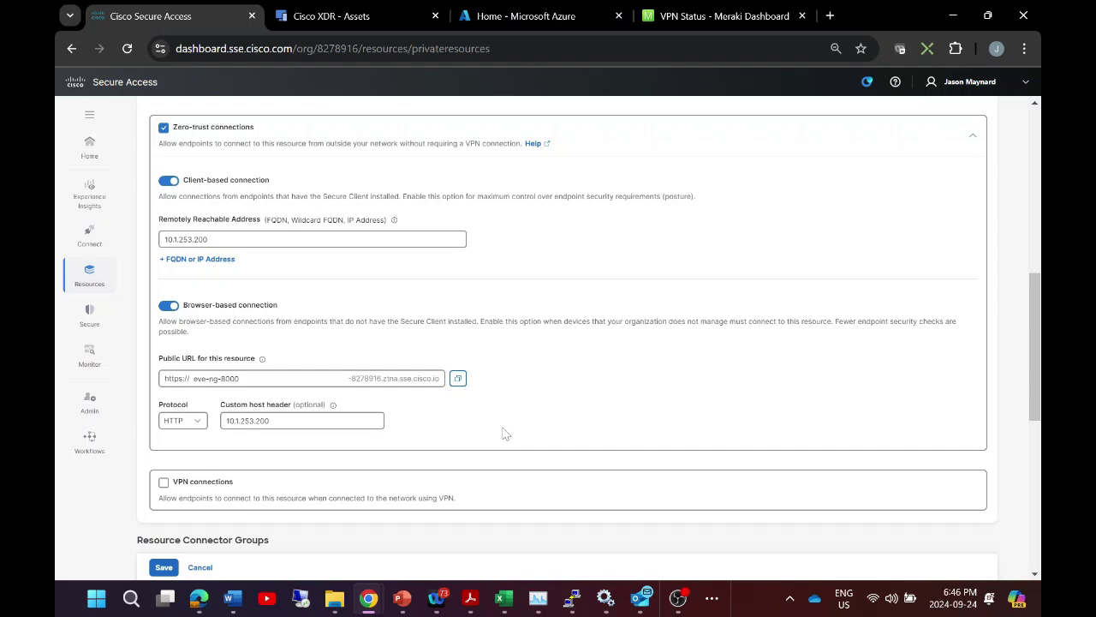
{"action": "scroll", "coordinate": [505, 434], "scroll_direction": "down", "scroll_amount": 5}
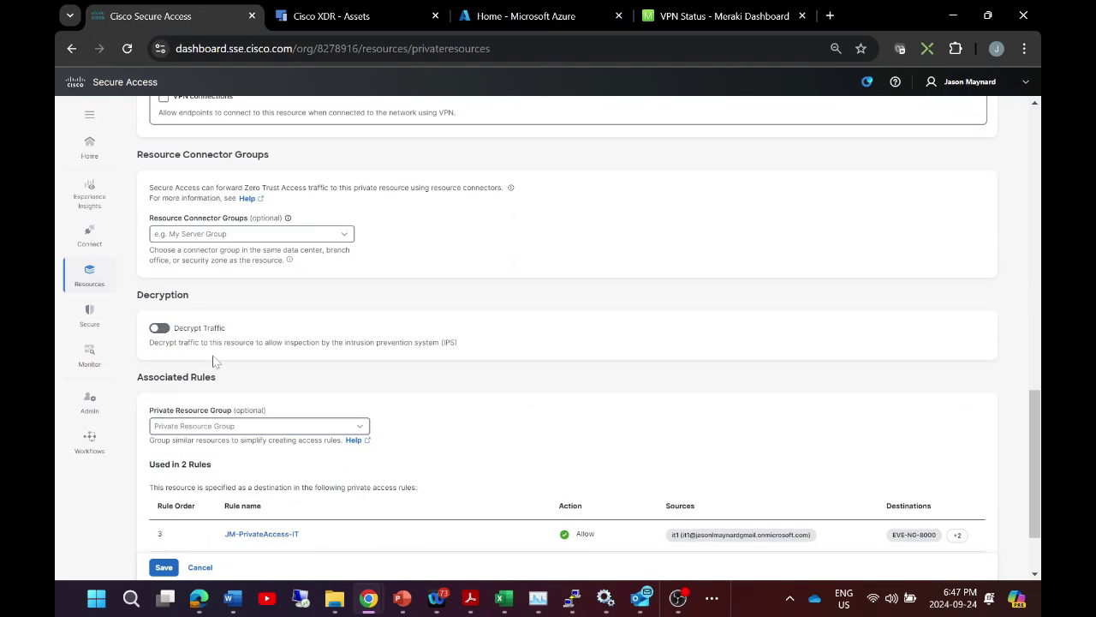
{"action": "scroll", "coordinate": [229, 450], "scroll_direction": "down", "scroll_amount": 1}
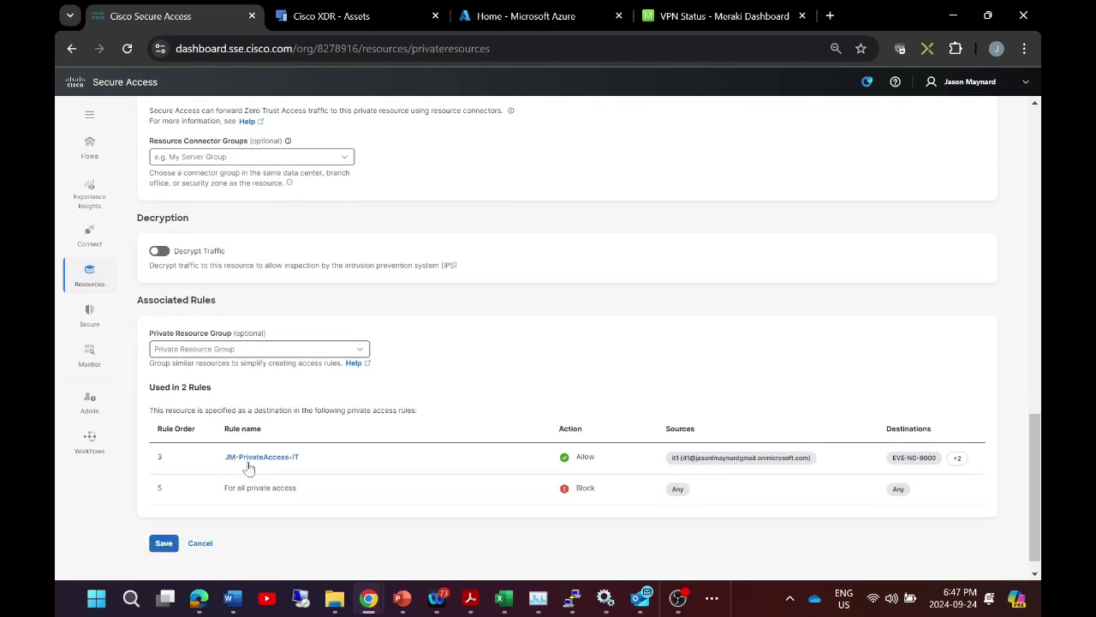
{"action": "left_click", "coordinate": [202, 544]}
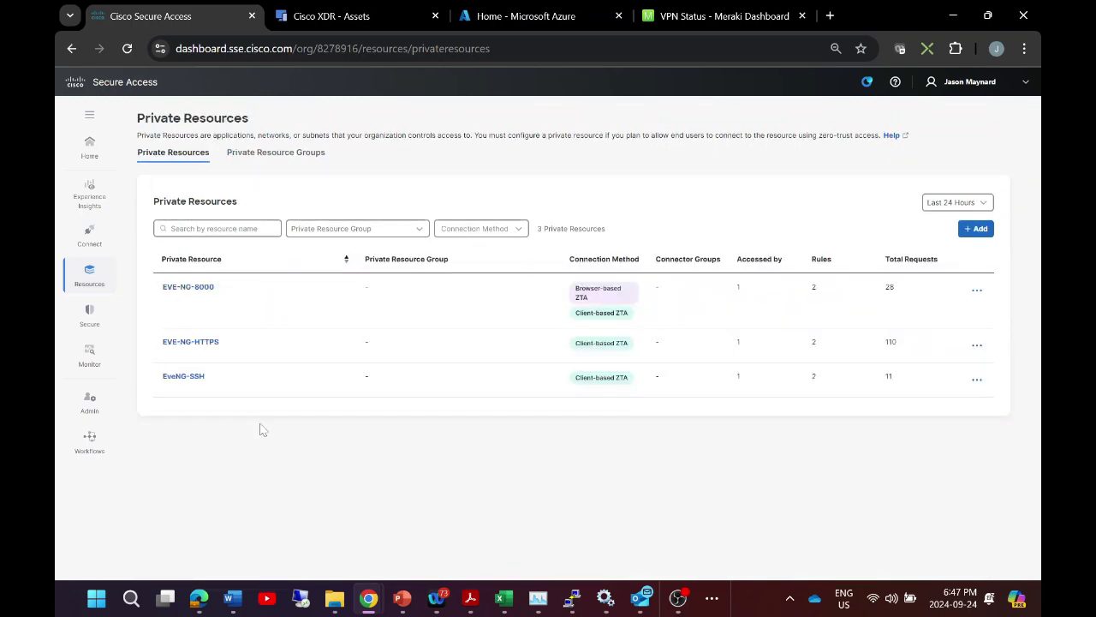
Open the JM-PrivateAccess-IT rule in the access policy for editing.
{"action": "left_click", "coordinate": [89, 315]}
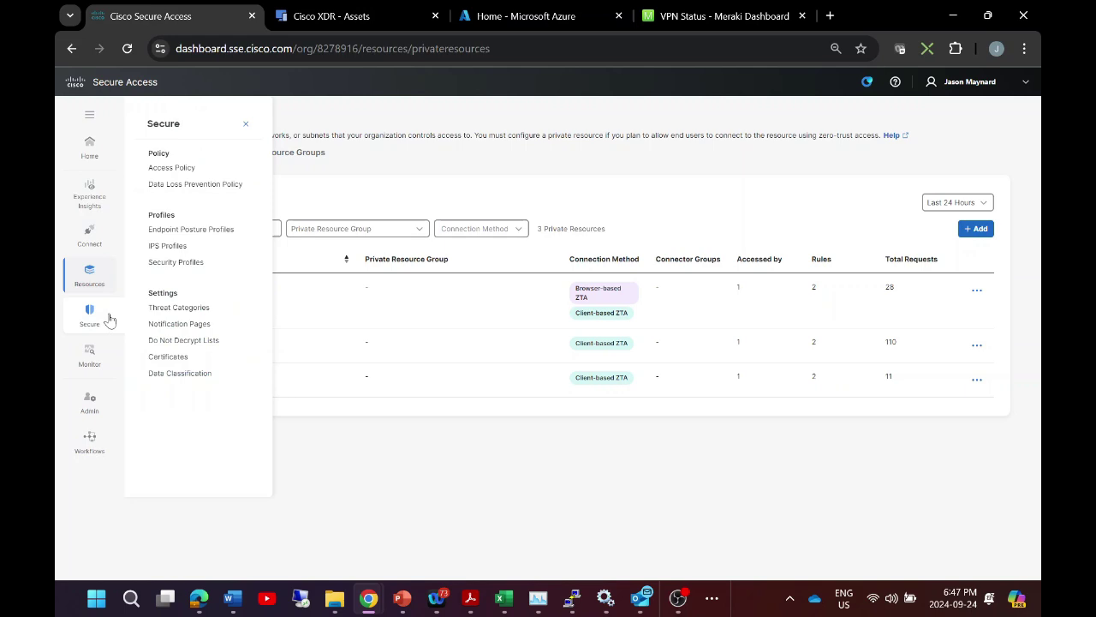
{"action": "left_click", "coordinate": [182, 168]}
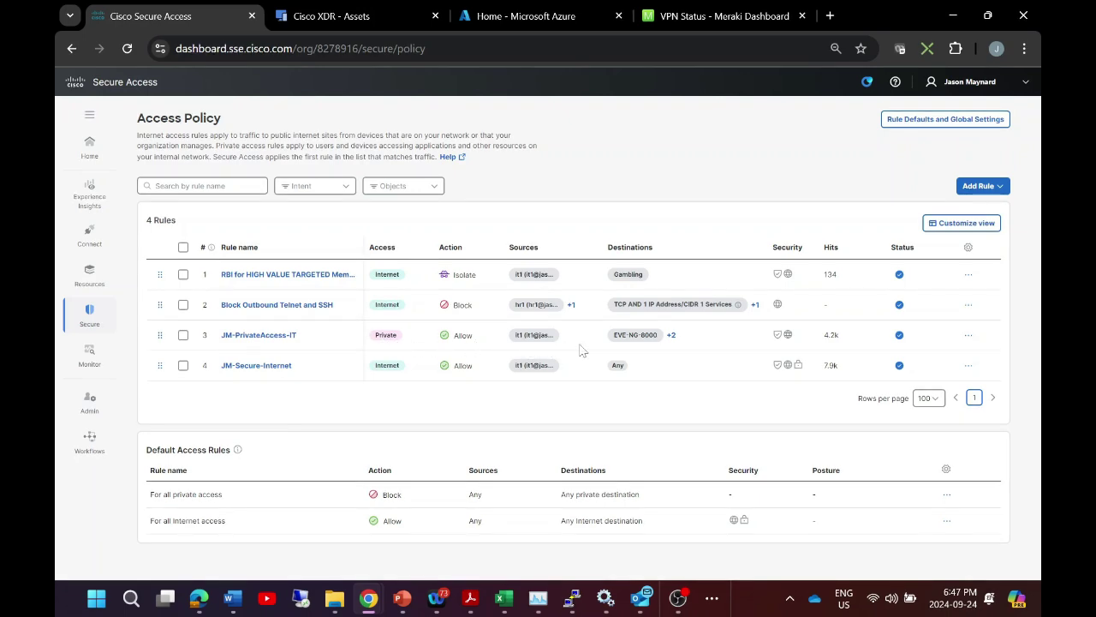
{"action": "left_click", "coordinate": [966, 336]}
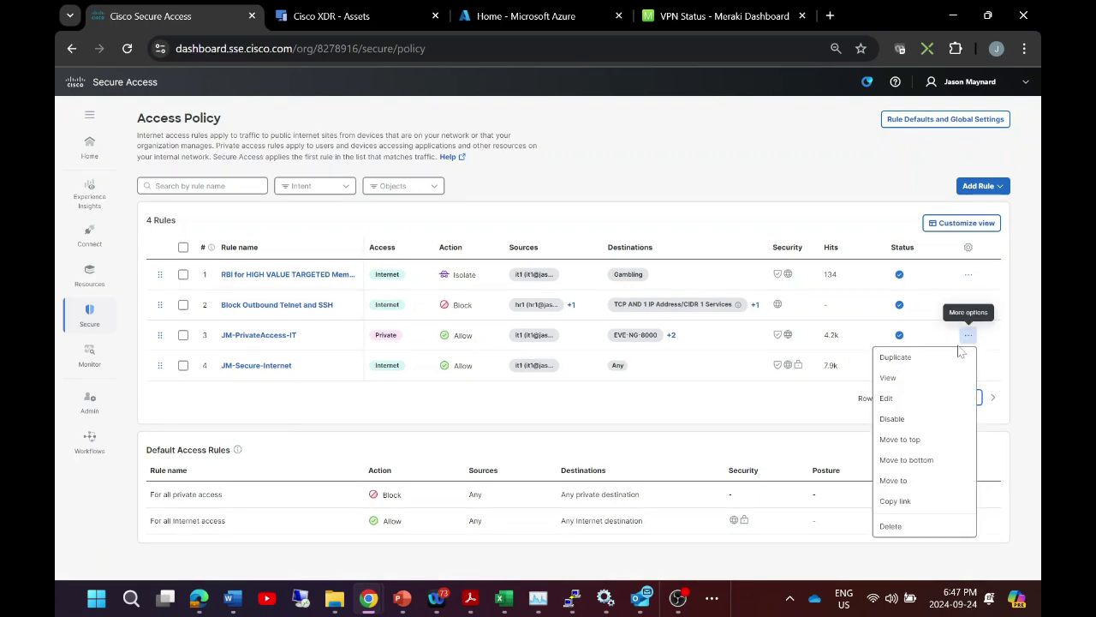
{"action": "left_click", "coordinate": [889, 397]}
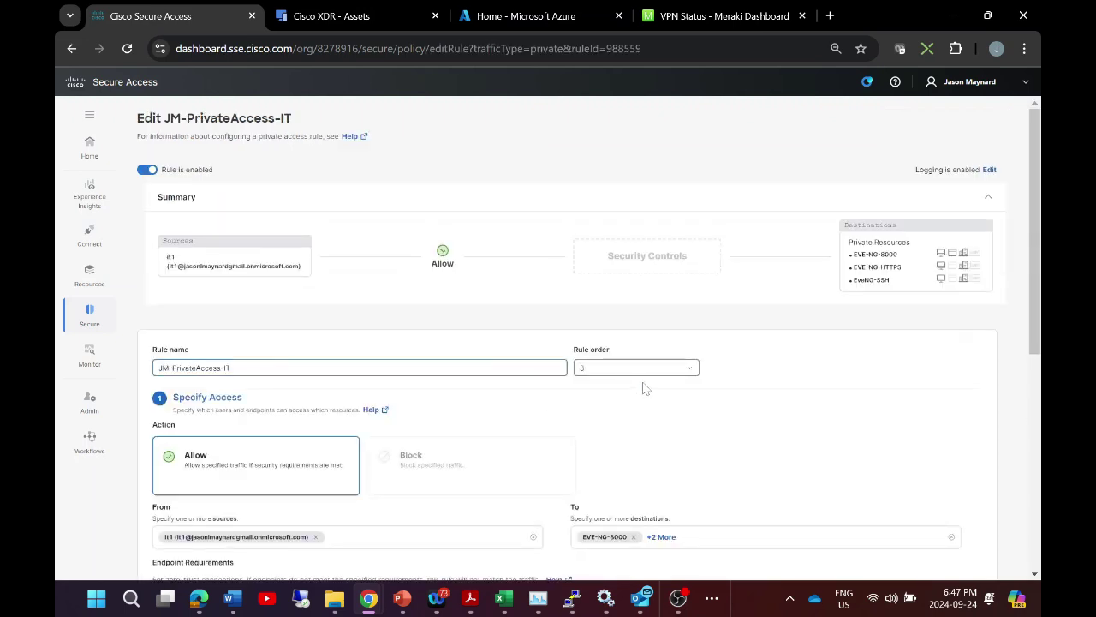
Examine the rule's action, its source and the full list of its private resource destinations.
{"action": "scroll", "coordinate": [514, 394], "scroll_direction": "down", "scroll_amount": 3}
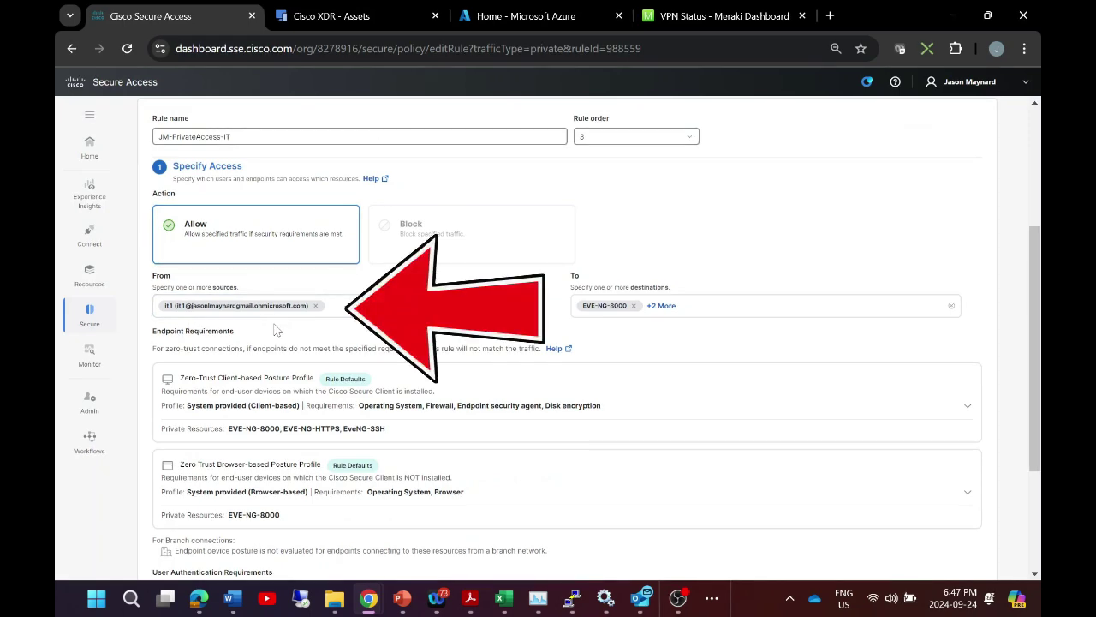
{"action": "left_click", "coordinate": [664, 307]}
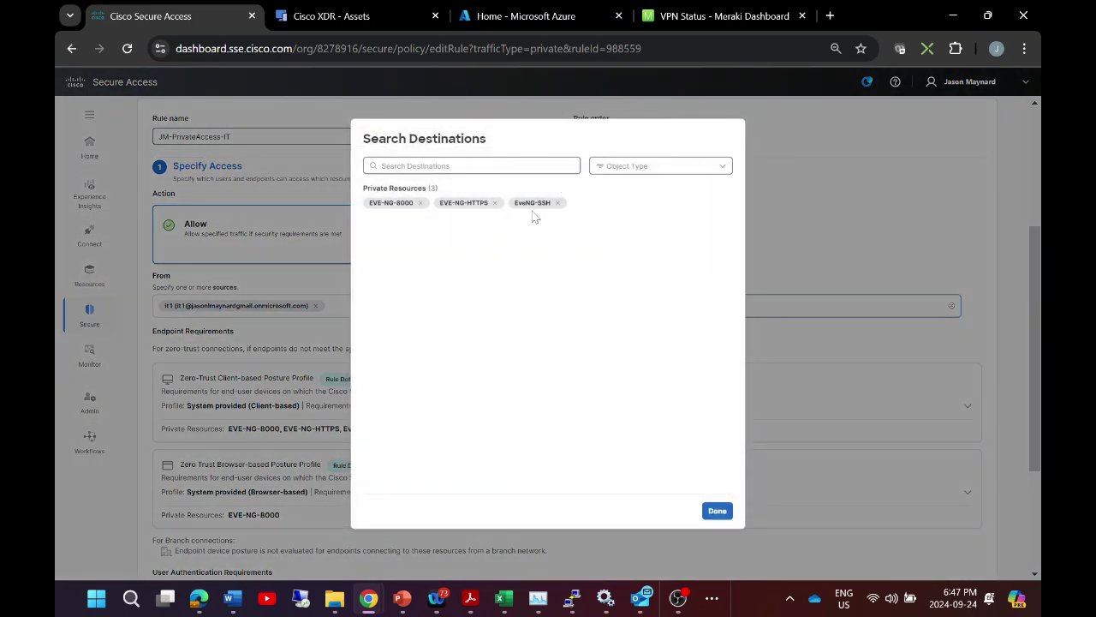
{"action": "left_click", "coordinate": [717, 511]}
Expand the rule's Zero-Trust Client-based Posture Profile and check its profile choices, keeping the selected profile.
{"action": "scroll", "coordinate": [571, 390], "scroll_direction": "down", "scroll_amount": 3}
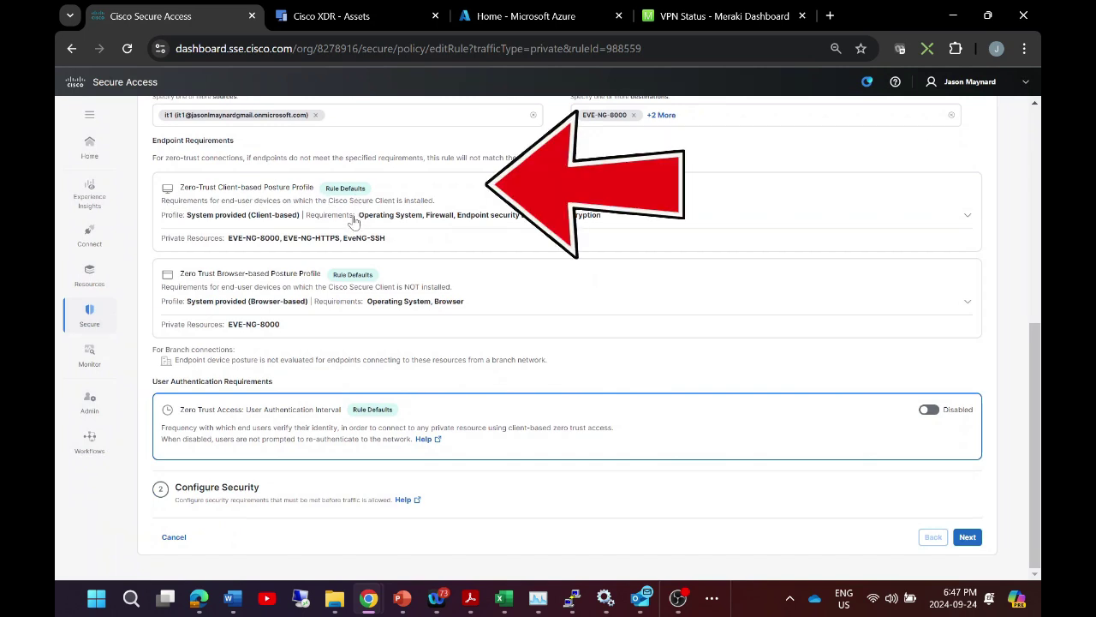
{"action": "left_click", "coordinate": [965, 221]}
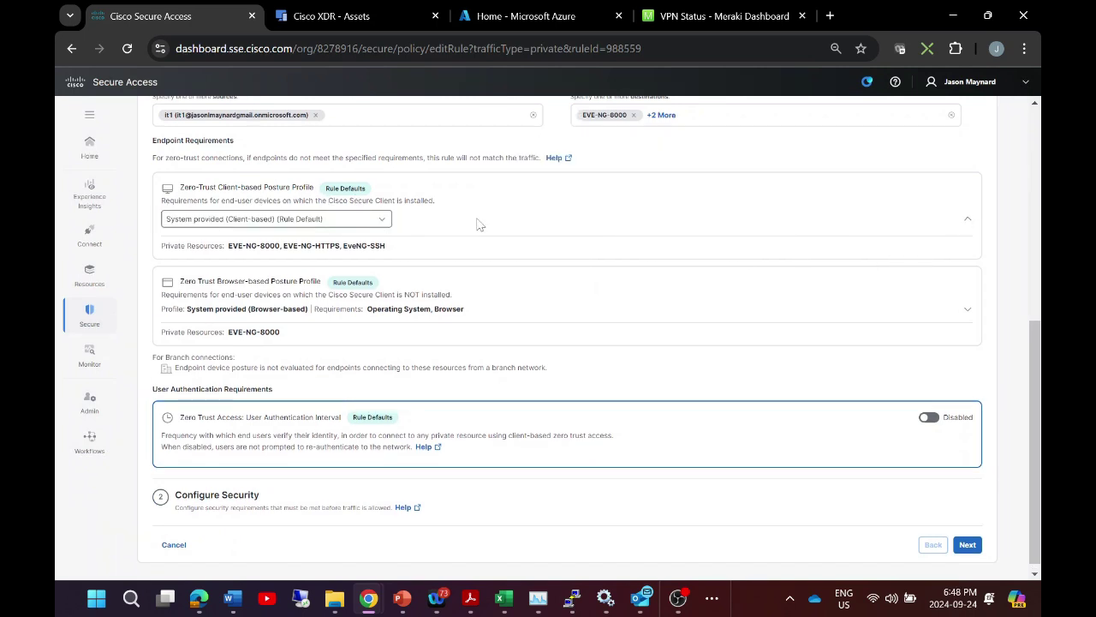
{"action": "left_click", "coordinate": [382, 219]}
{"action": "left_click", "coordinate": [382, 219]}
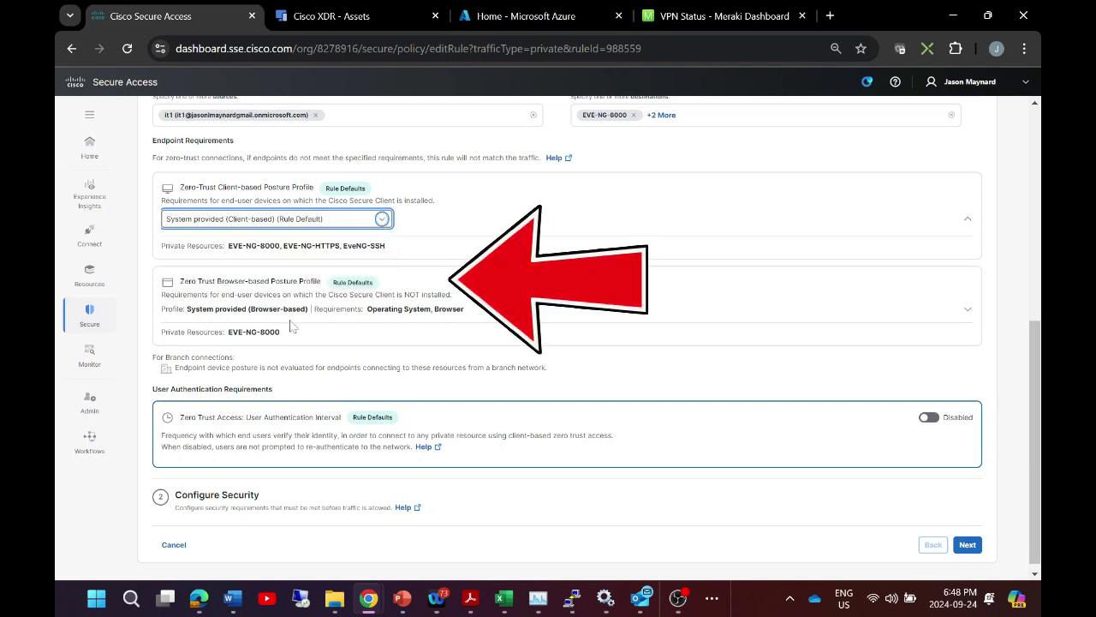
Check the available profiles for the rule's Zero Trust Browser-based Posture Profile, keeping the selection and collapsing the section again.
{"action": "left_click", "coordinate": [966, 311]}
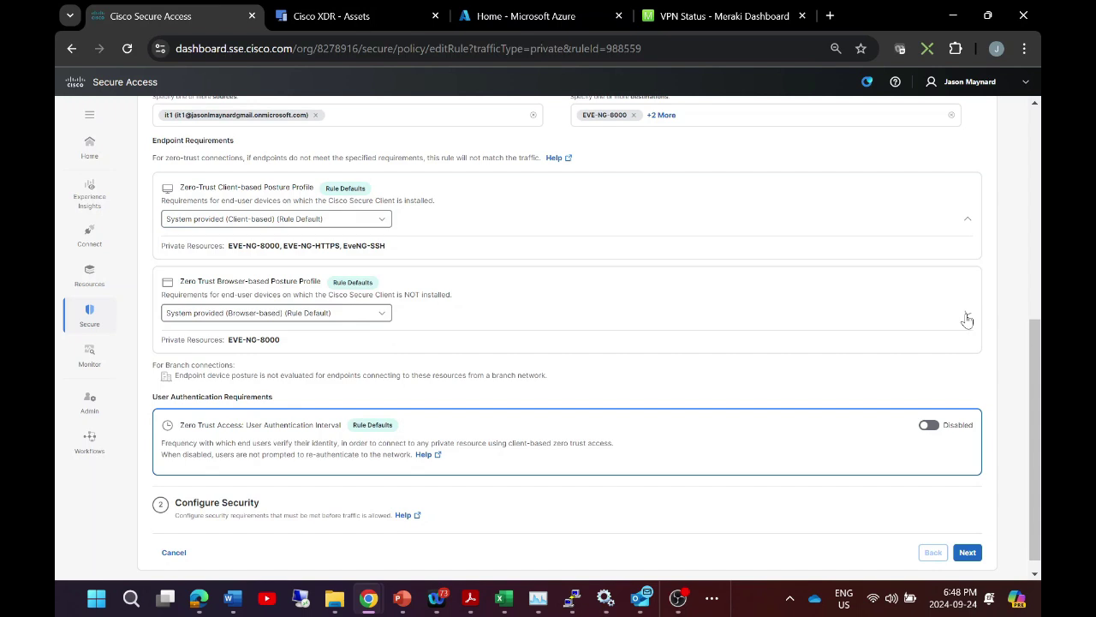
{"action": "left_click", "coordinate": [374, 313]}
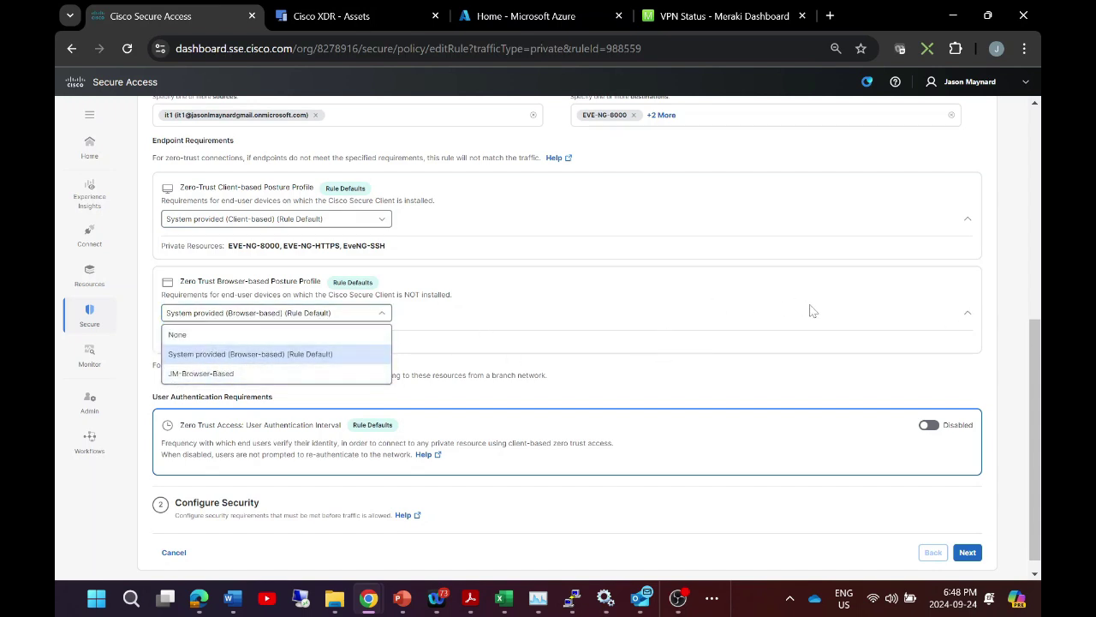
{"action": "left_click", "coordinate": [966, 313]}
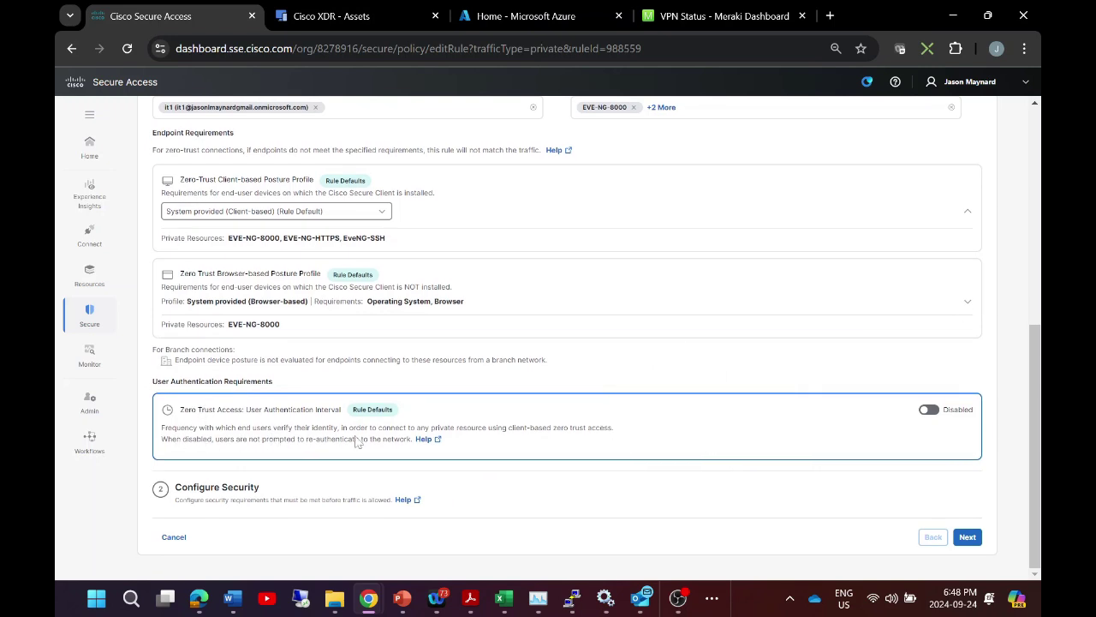
Continue to the rule's security configuration and check the available Intrusion Prevention (IPS) profiles, keeping the selected profile and collapsing the section again.
{"action": "left_click", "coordinate": [967, 536]}
{"action": "scroll", "coordinate": [298, 380], "scroll_direction": "down", "scroll_amount": 2}
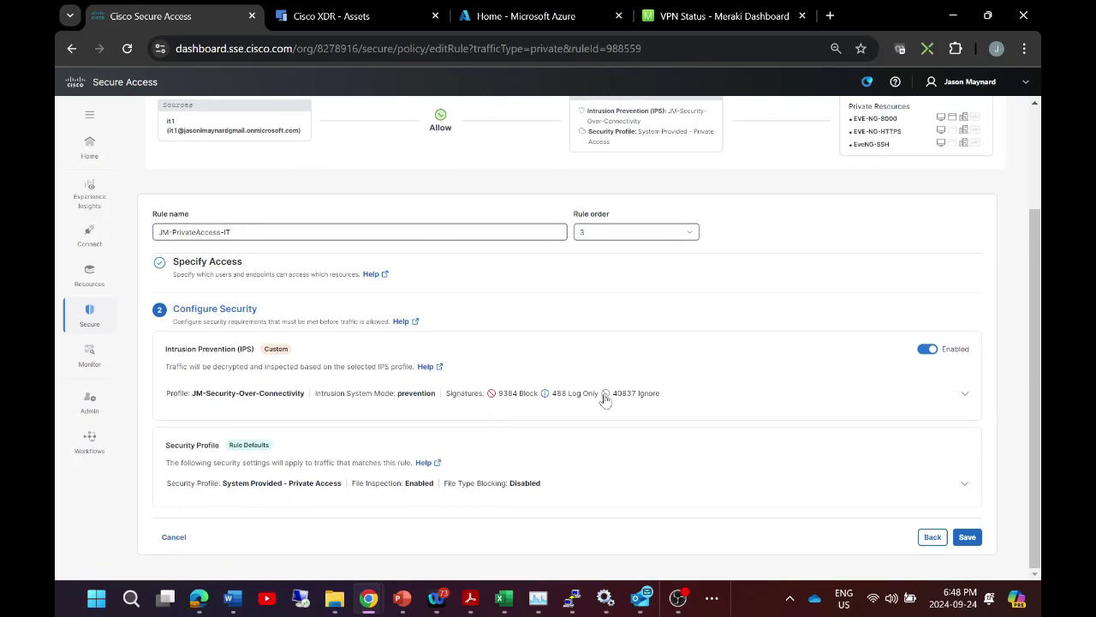
{"action": "left_click", "coordinate": [966, 395]}
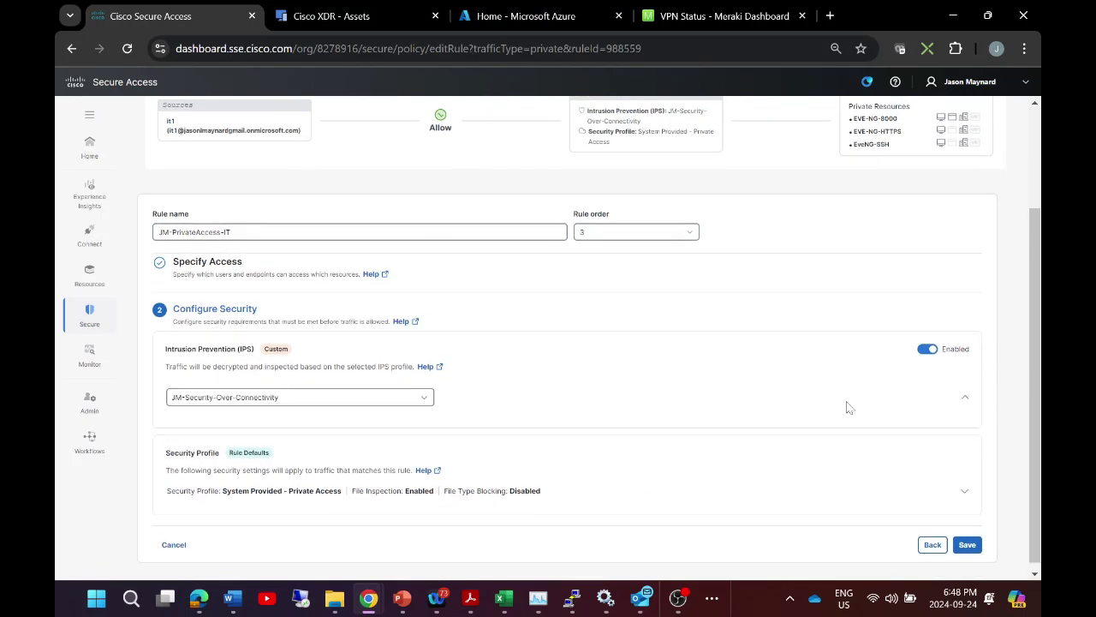
{"action": "left_click", "coordinate": [425, 398]}
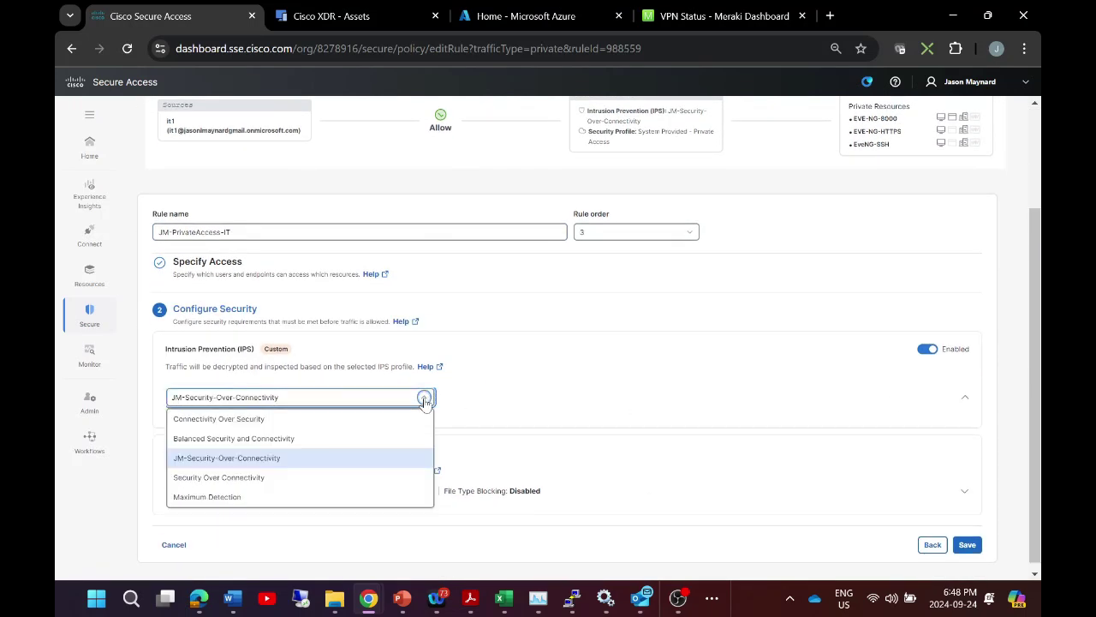
{"action": "left_click", "coordinate": [426, 399]}
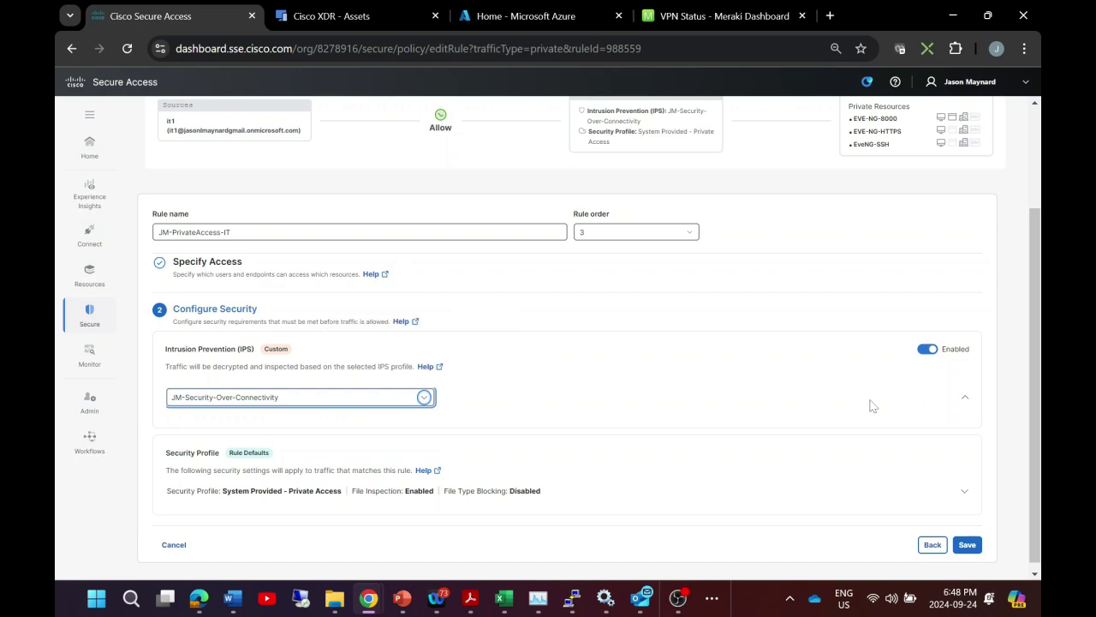
{"action": "left_click", "coordinate": [966, 399]}
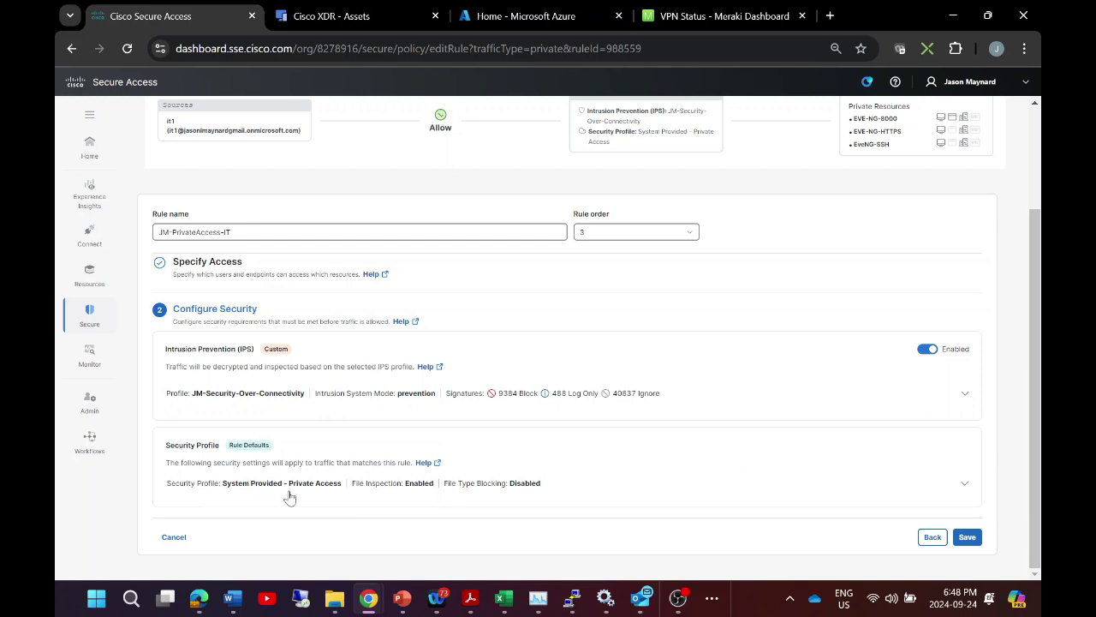
Expand the rule's Security Profile to check its file inspection and file type blocking settings, and leave the rule without saving.
{"action": "left_click", "coordinate": [964, 484]}
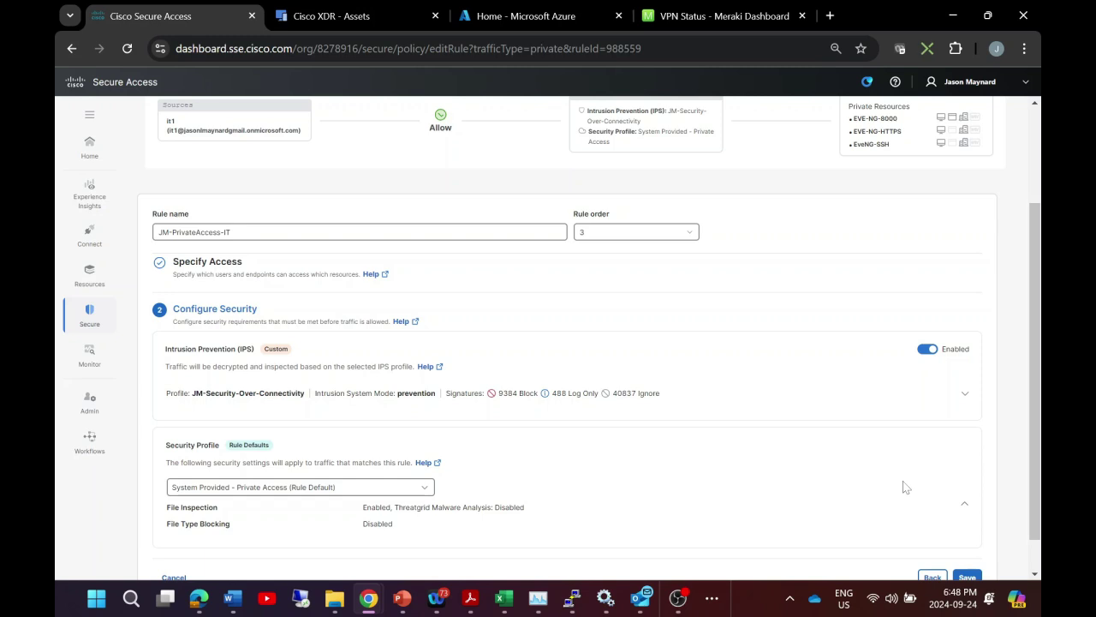
{"action": "scroll", "coordinate": [906, 485], "scroll_direction": "down", "scroll_amount": 1}
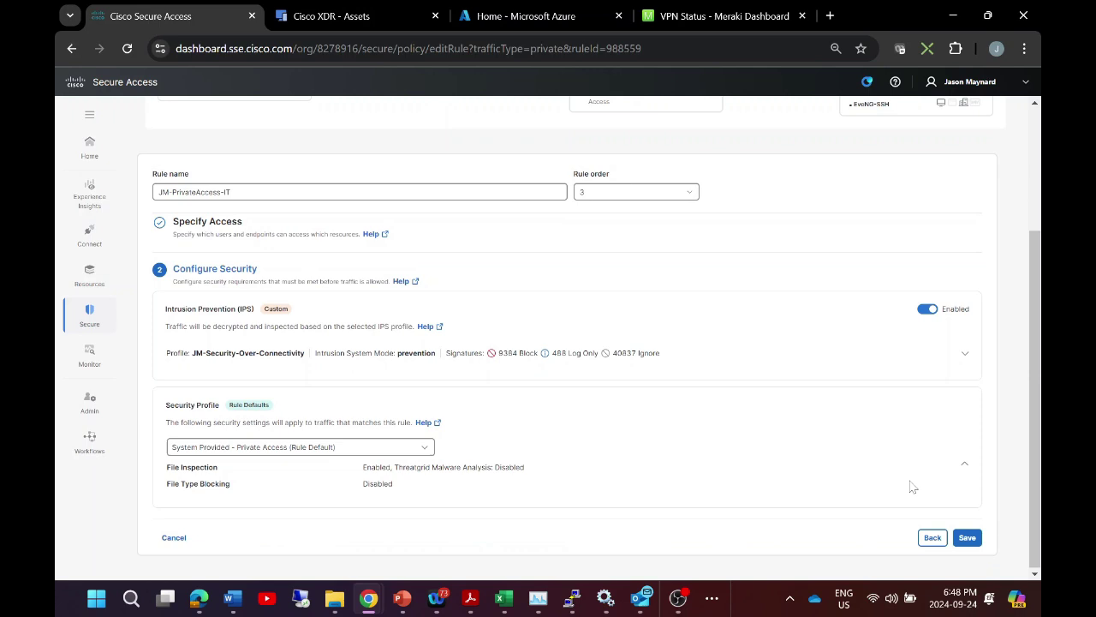
{"action": "left_click", "coordinate": [173, 538]}
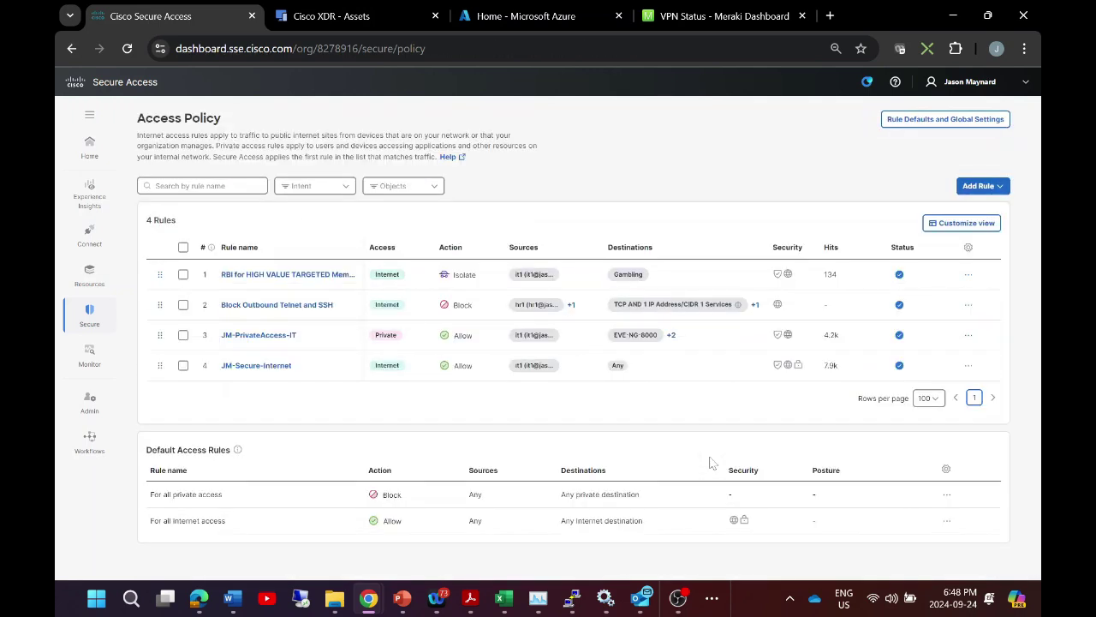